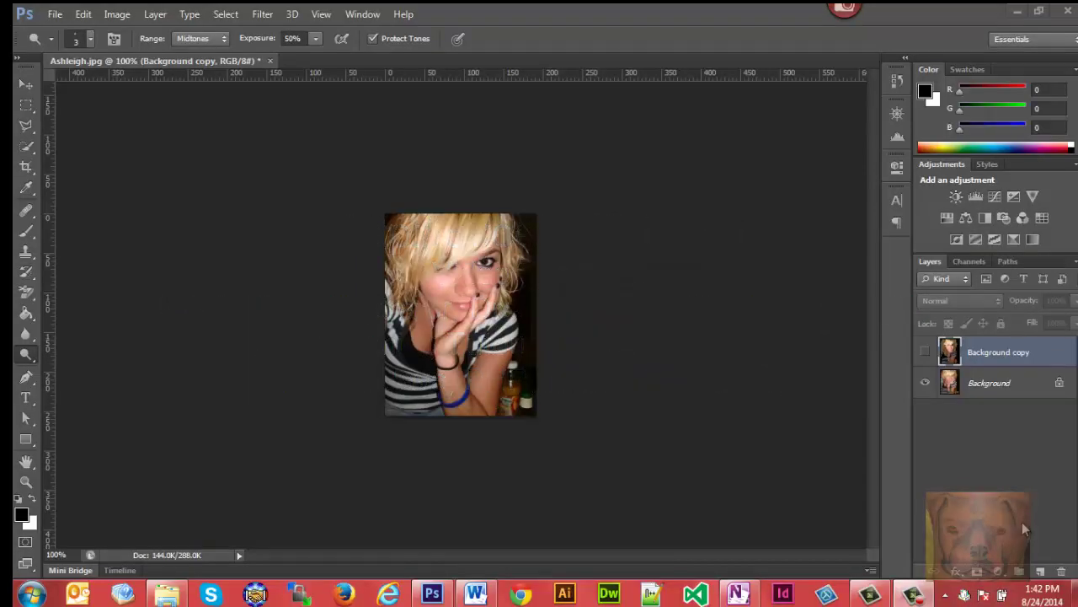
Step: Show the cartoon-styled Background copy layer, then delete it to start over
click(925, 355)
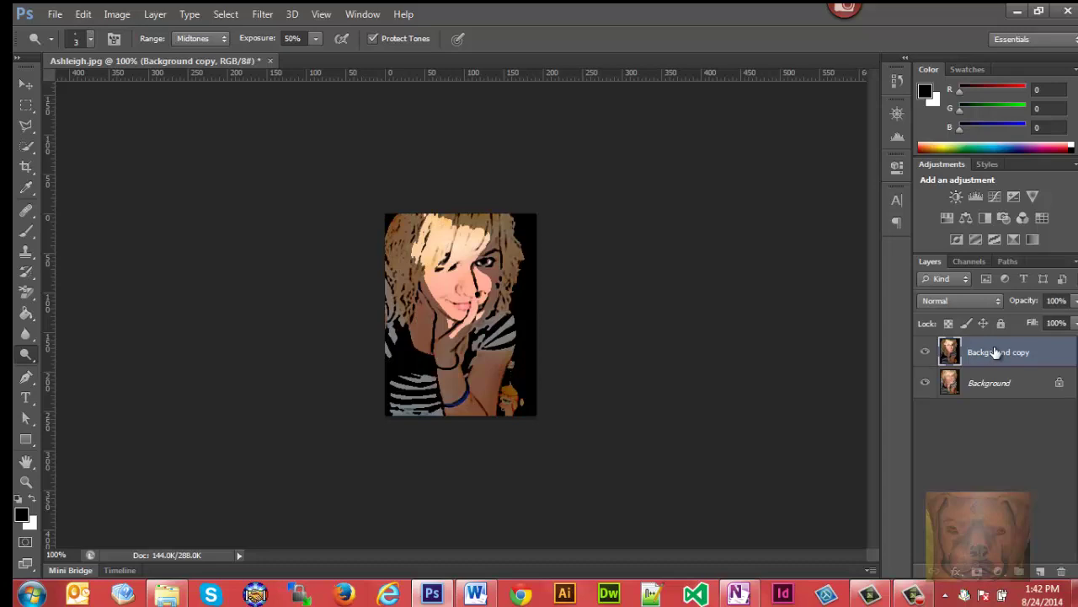
drag(997, 352, 1063, 572)
Step: Duplicate the original Background layer as a new Background copy layer
right_click(973, 355)
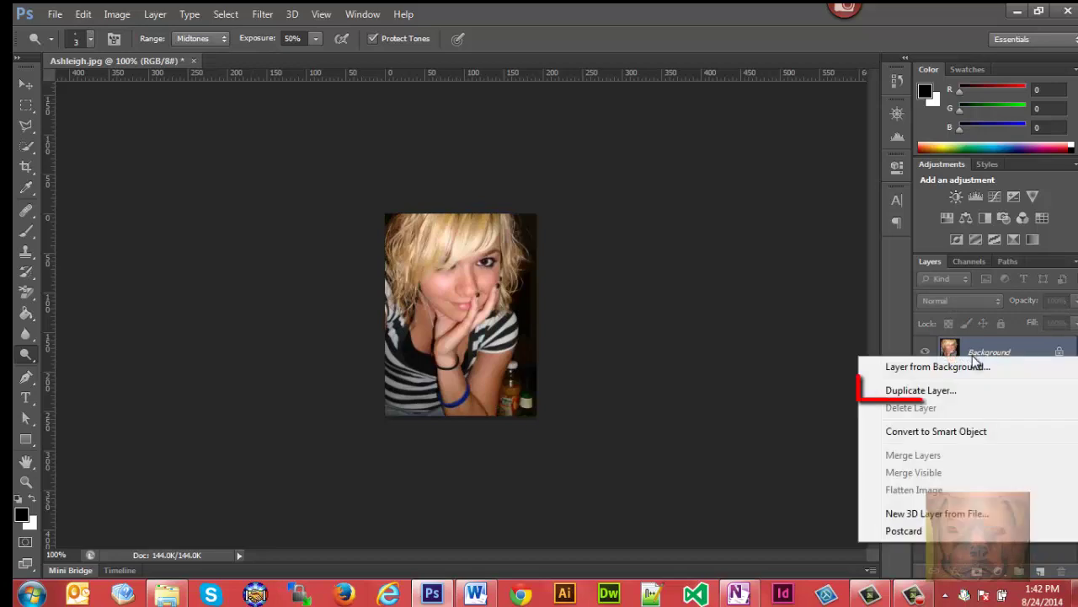
click(893, 390)
click(682, 181)
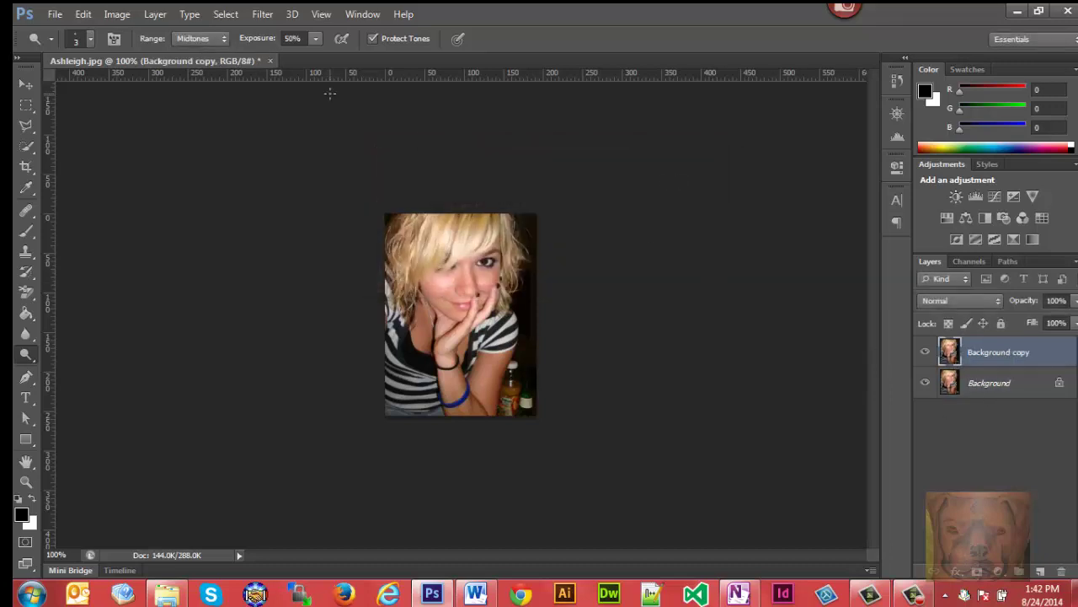
Step: Apply a Gaussian Blur with a 10-pixel radius to the Background copy layer
click(261, 15)
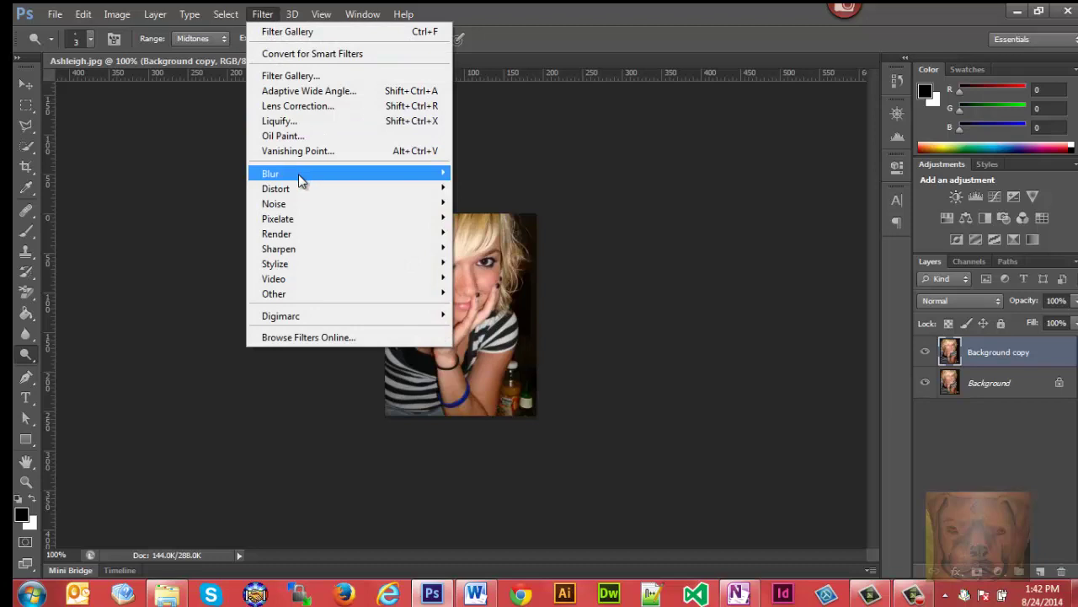
mouse_move(298, 174)
click(180, 283)
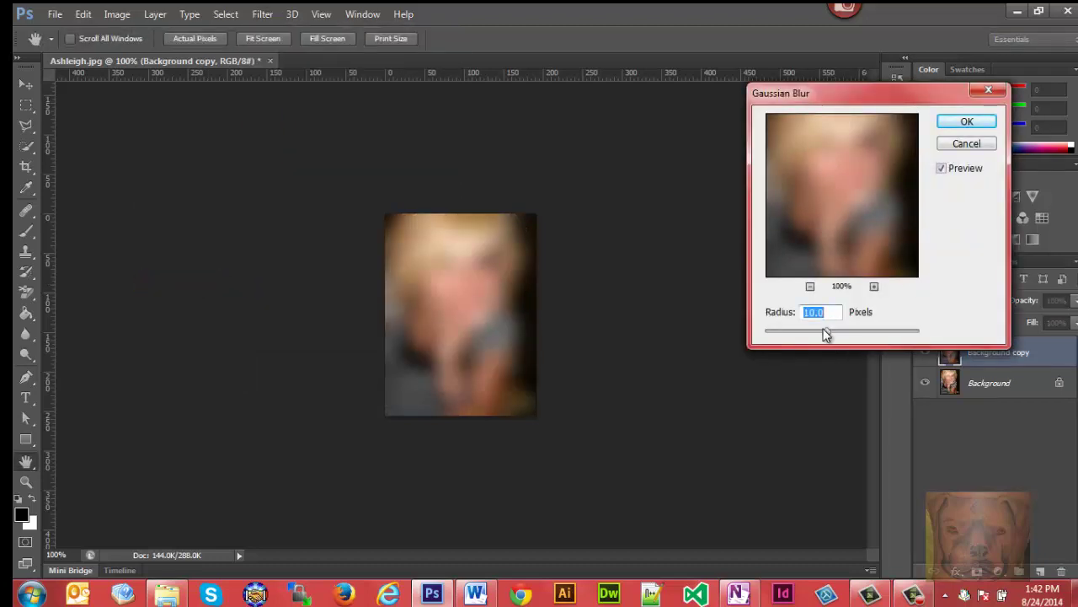
mouse_move(826, 335)
mouse_down()
mouse_move(849, 334)
mouse_move(809, 332)
mouse_move(820, 332)
mouse_up()
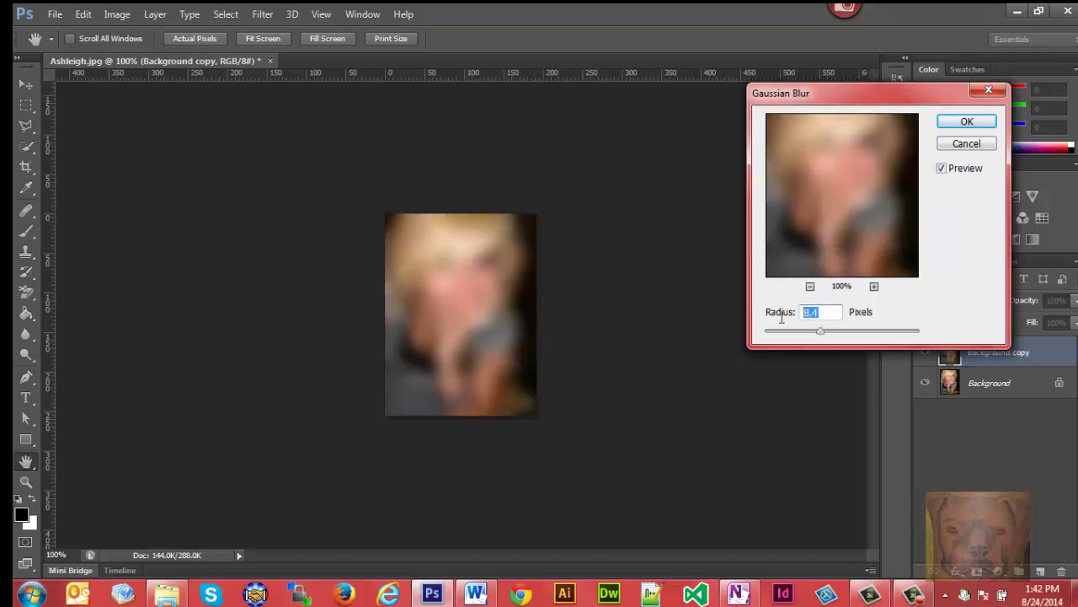
text(10)
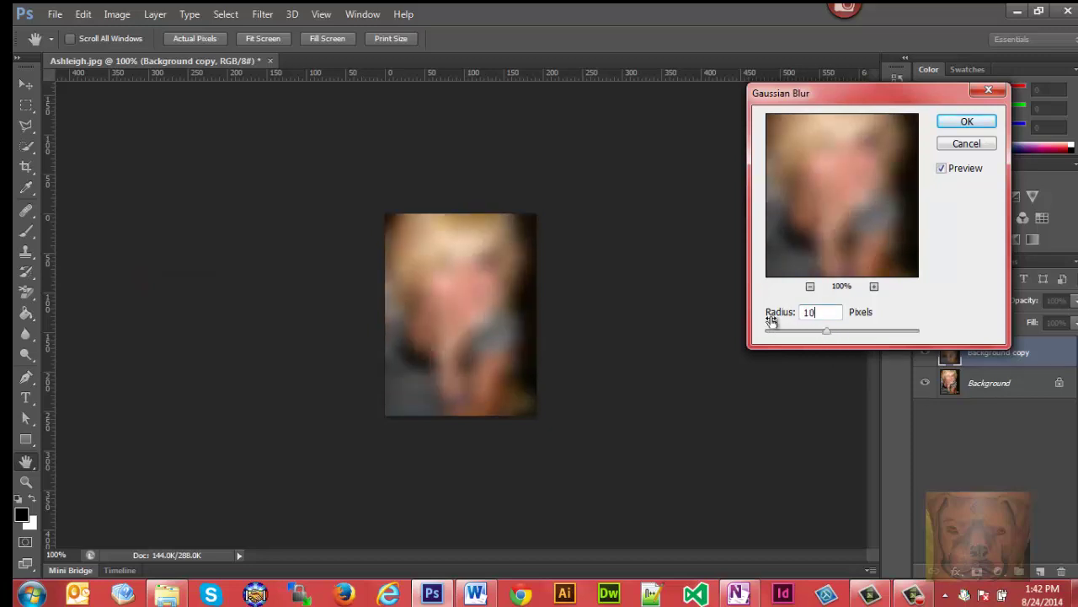
click(969, 124)
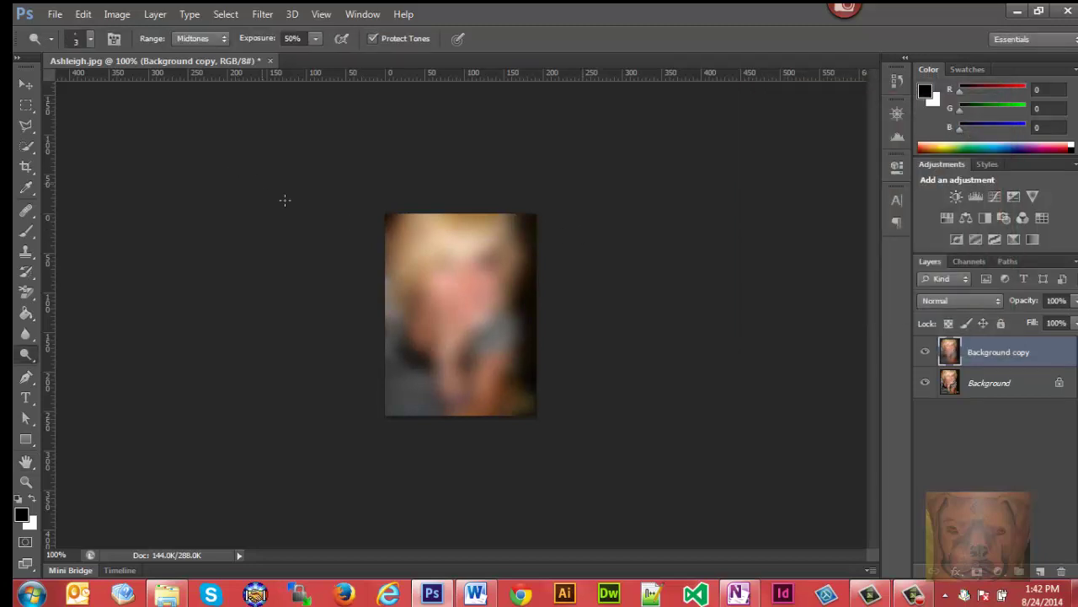
Step: Fade the Gaussian Blur using Darken blend mode at 100% opacity
click(84, 14)
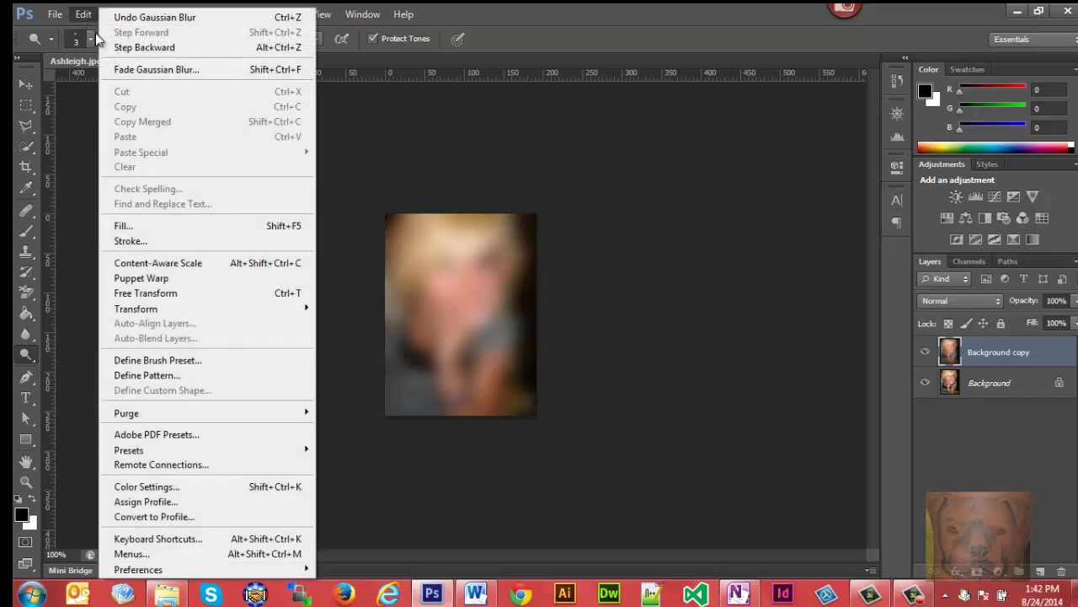
click(122, 69)
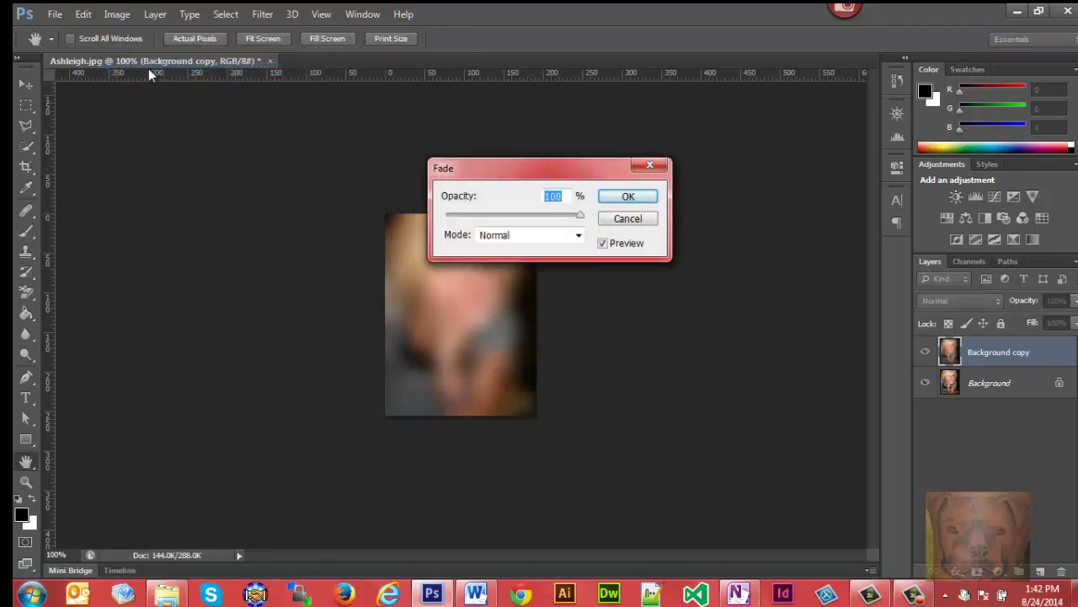
click(579, 238)
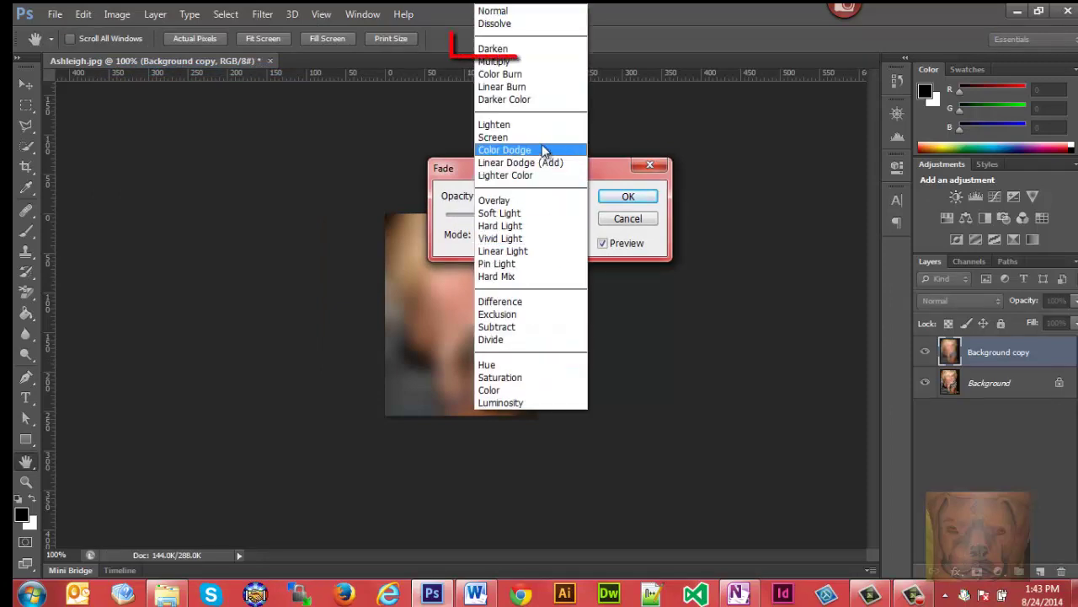
click(513, 51)
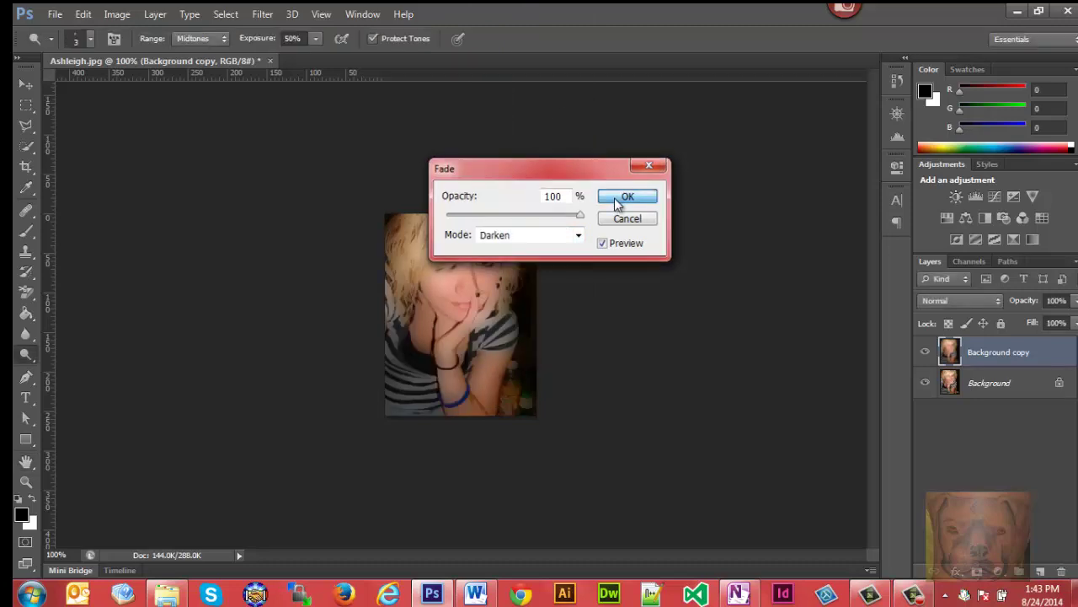
click(624, 197)
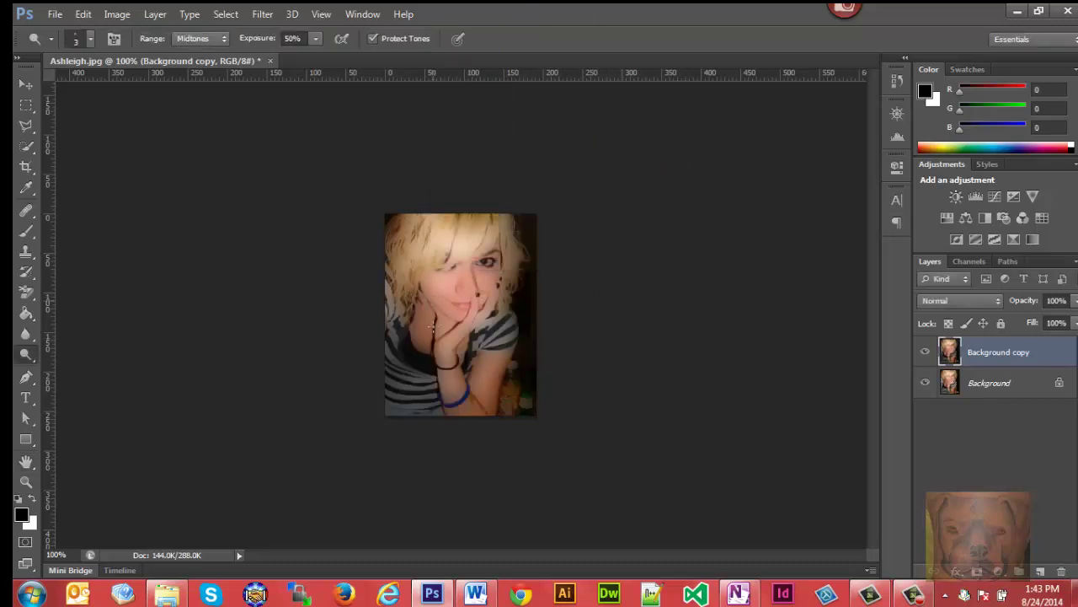
Step: Zoom to 200% on the face, dodge the eye whites, then zoom back out
click(26, 482)
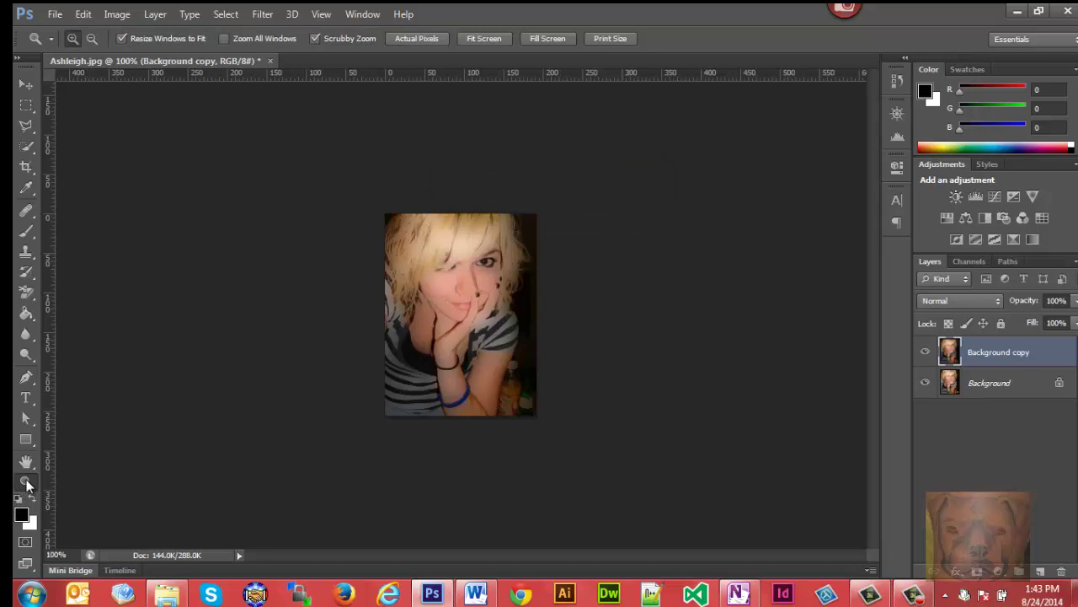
click(472, 286)
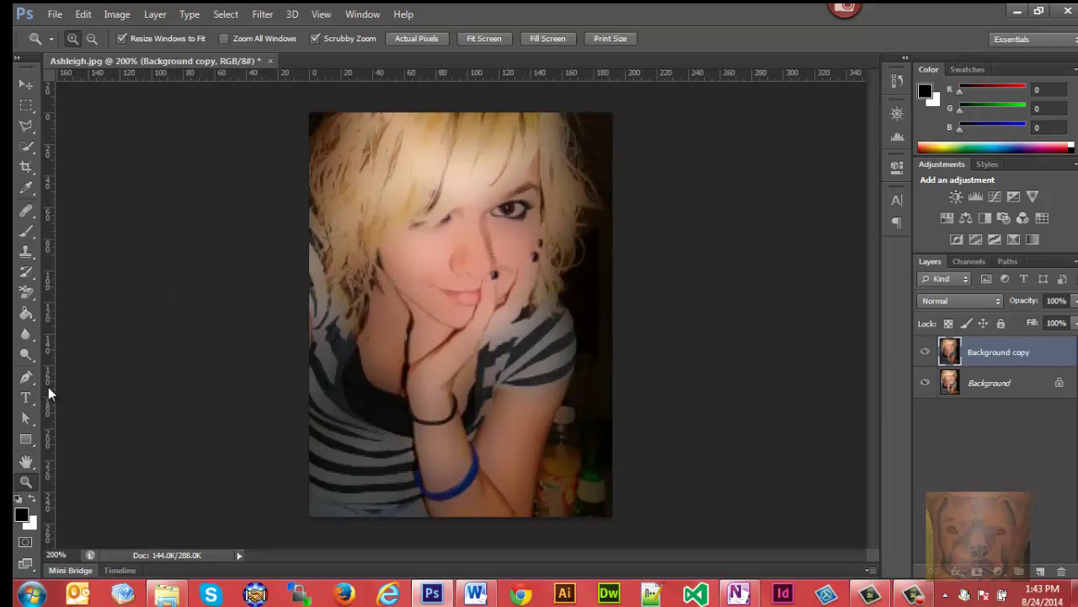
click(31, 355)
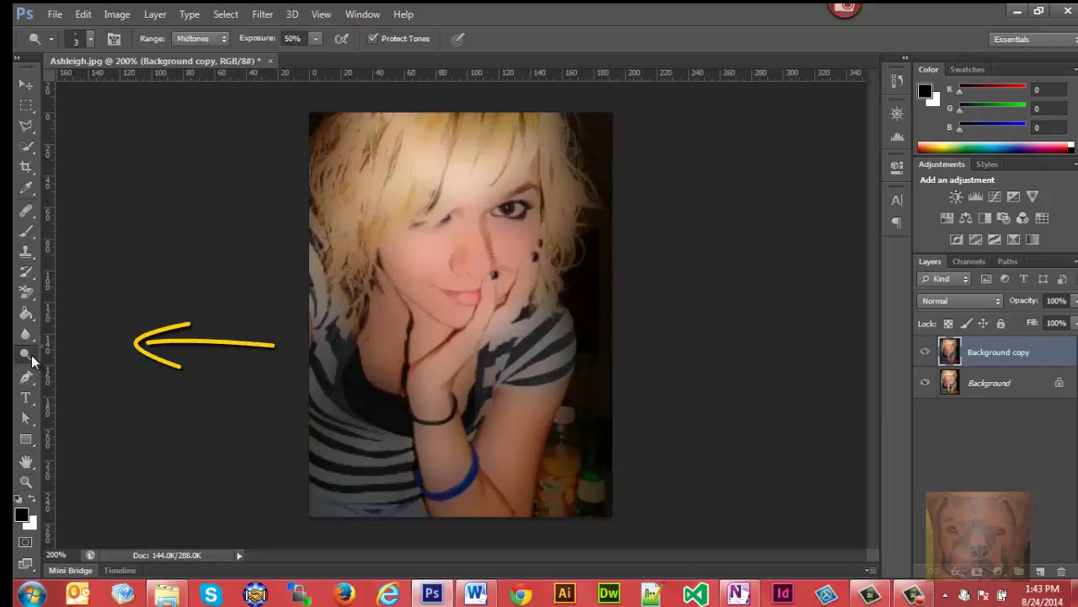
click(66, 354)
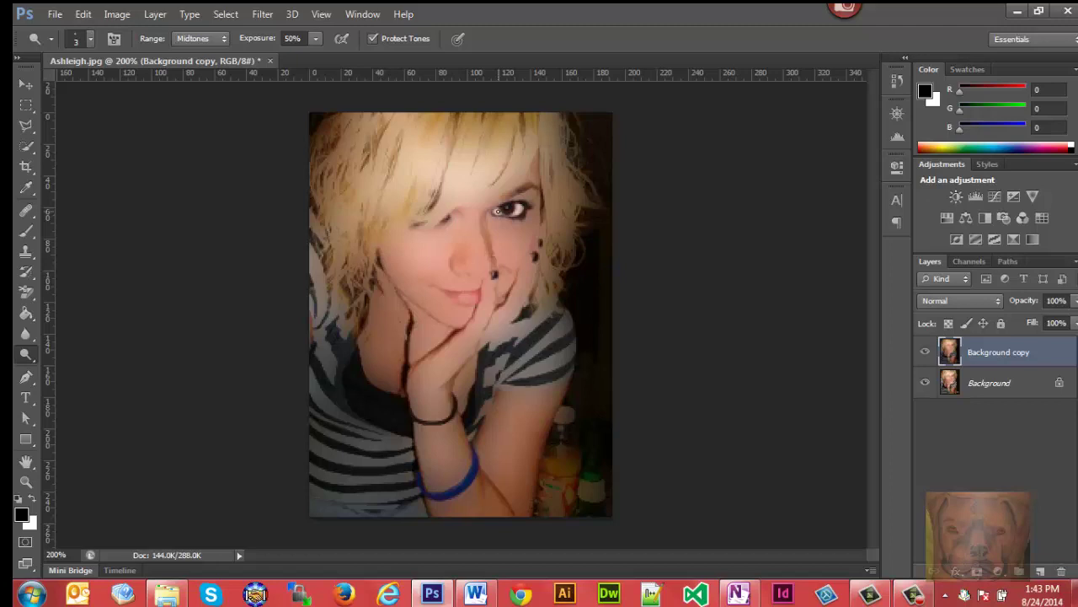
drag(521, 216, 520, 212)
key(ctrl+minus)
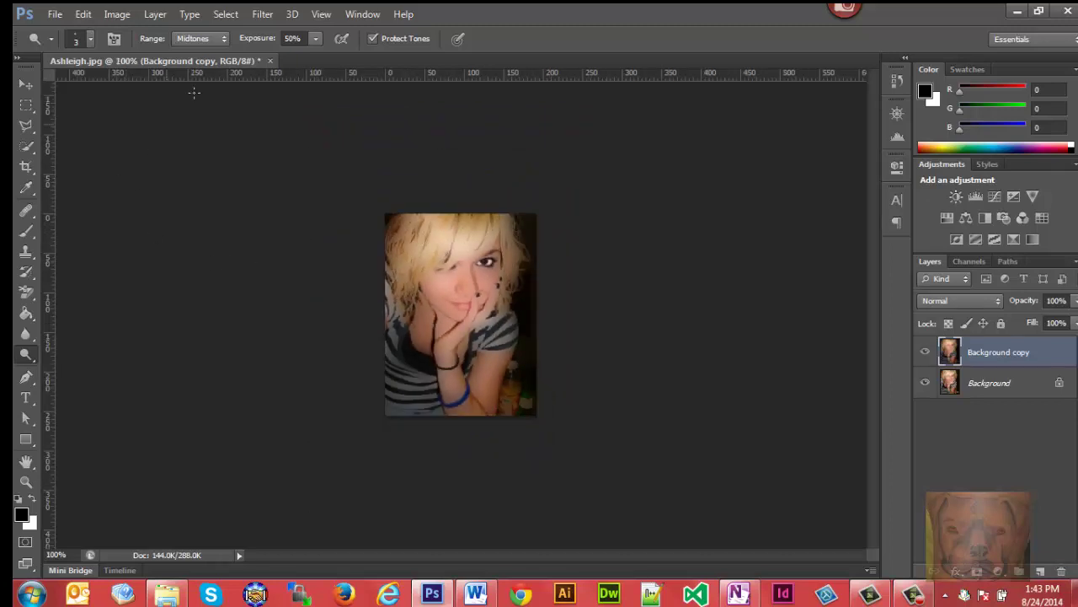
click(269, 16)
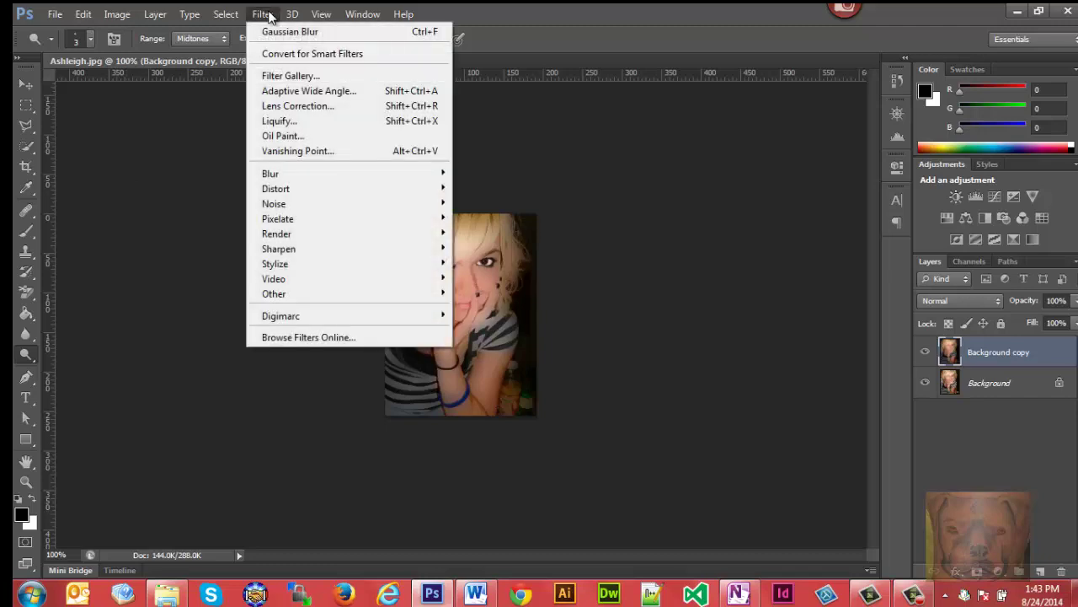
click(292, 77)
click(998, 69)
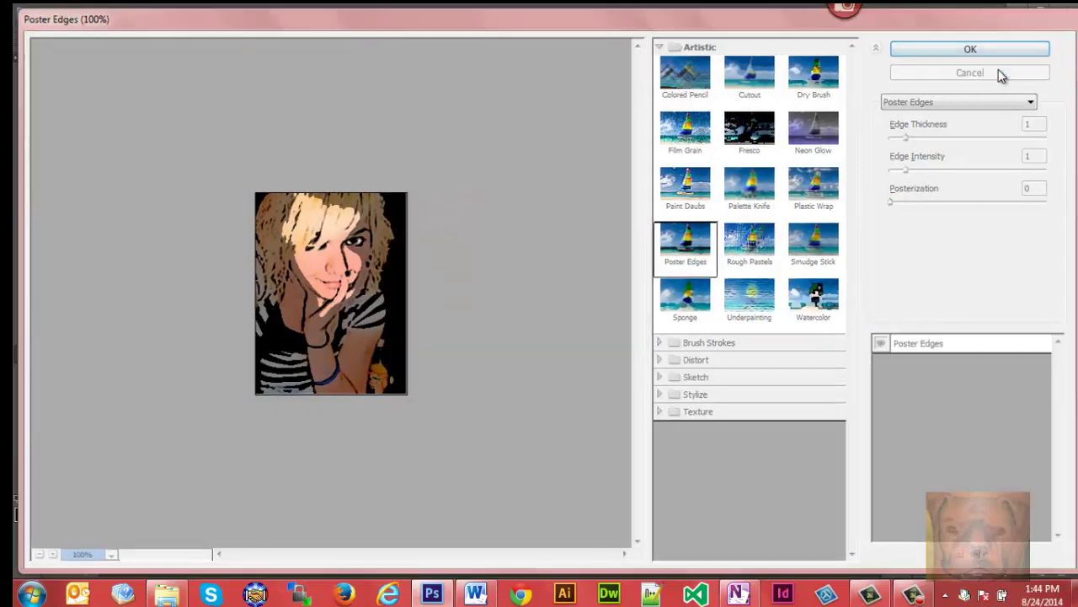
click(269, 19)
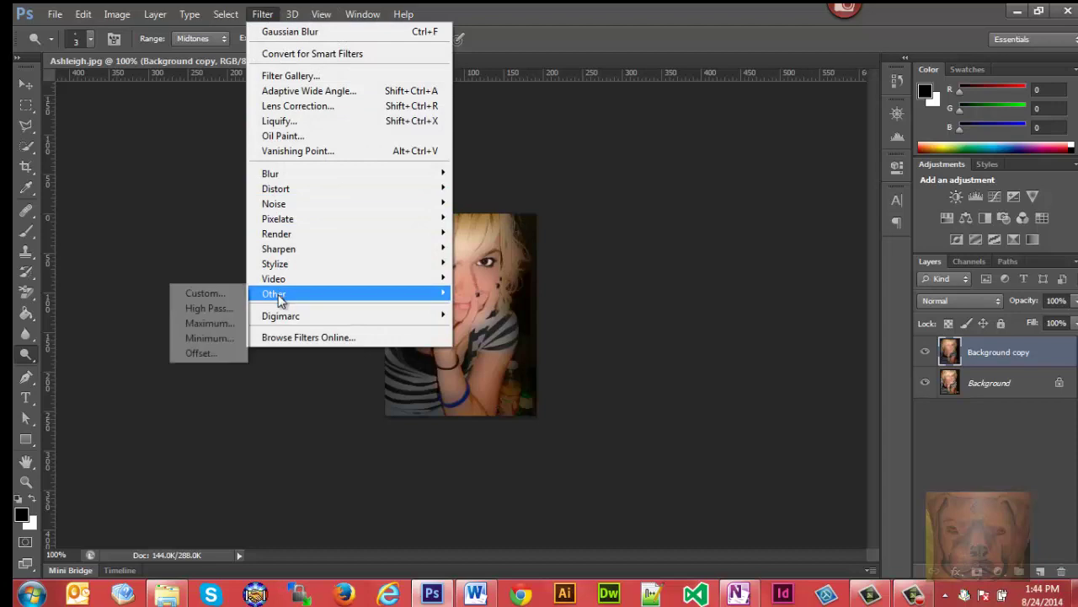
mouse_move(276, 180)
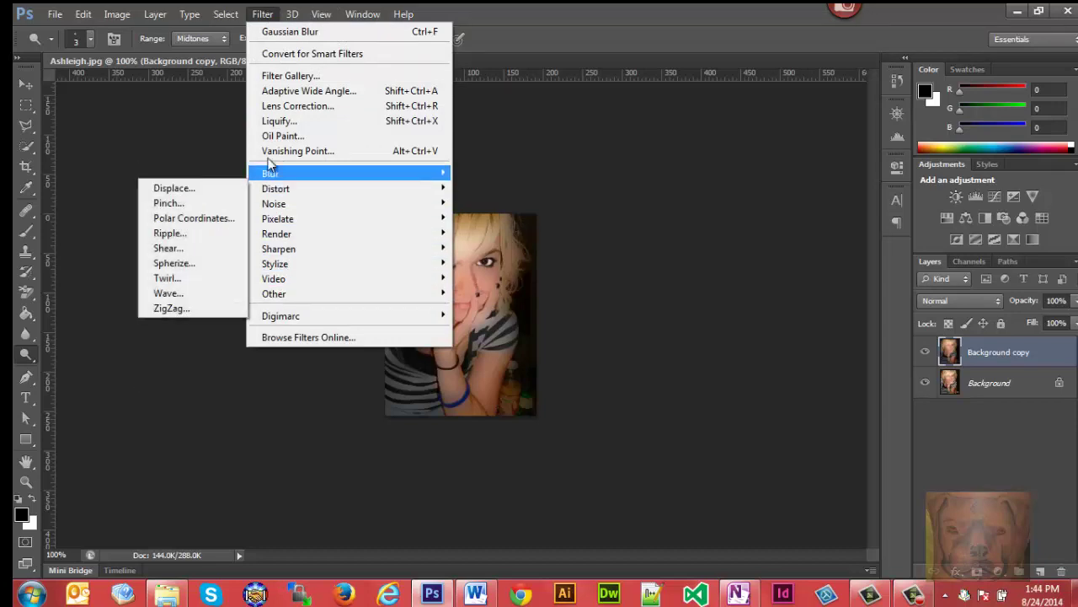
mouse_move(85, 10)
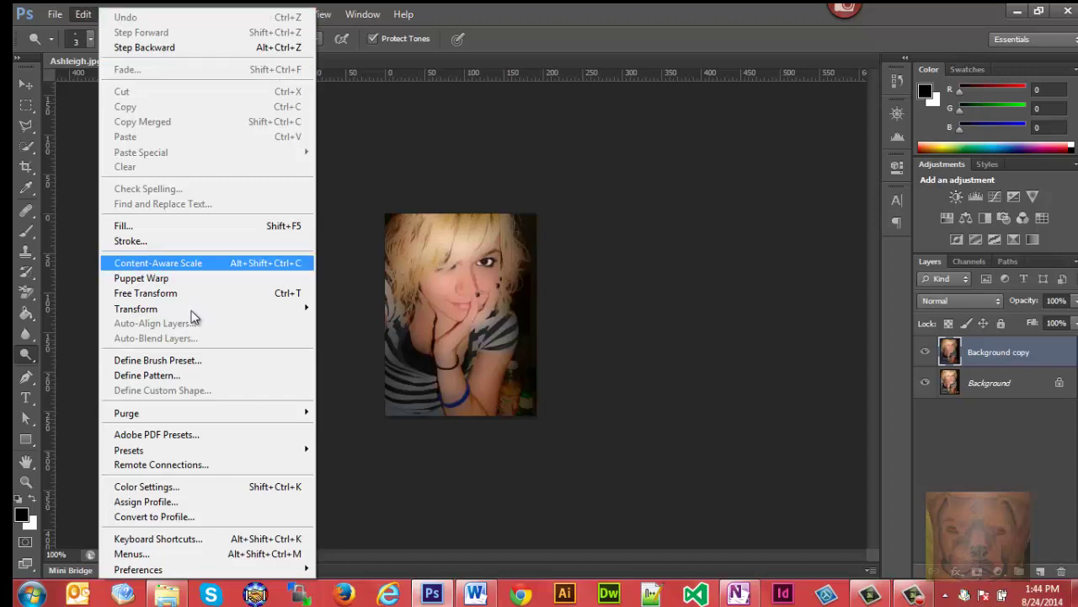
Step: Enable 'Show all Filter Gallery groups and names' in the Plug-Ins preferences
mouse_move(207, 569)
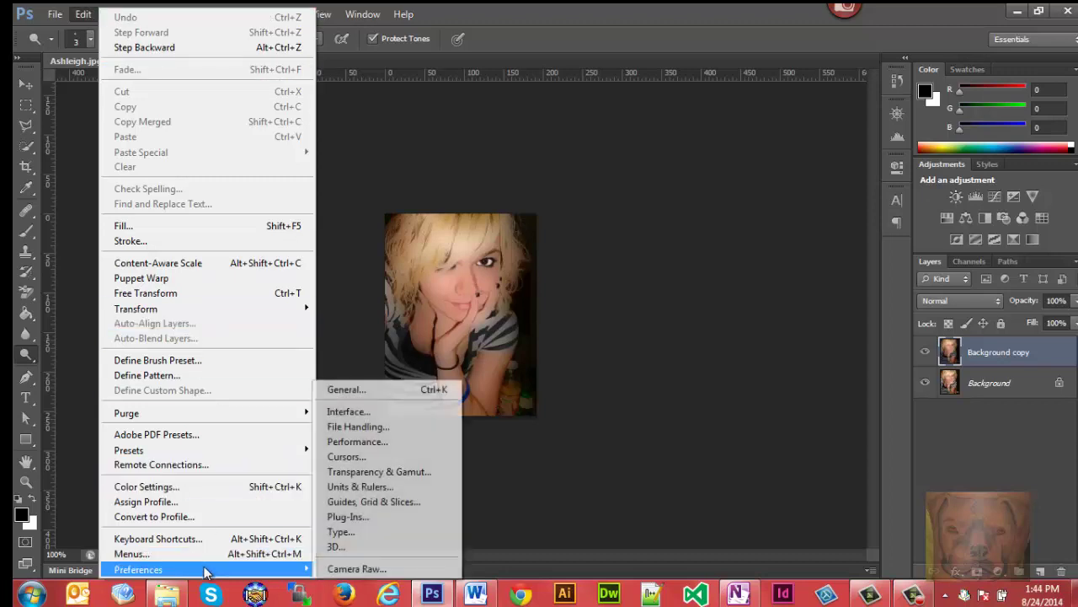
click(352, 516)
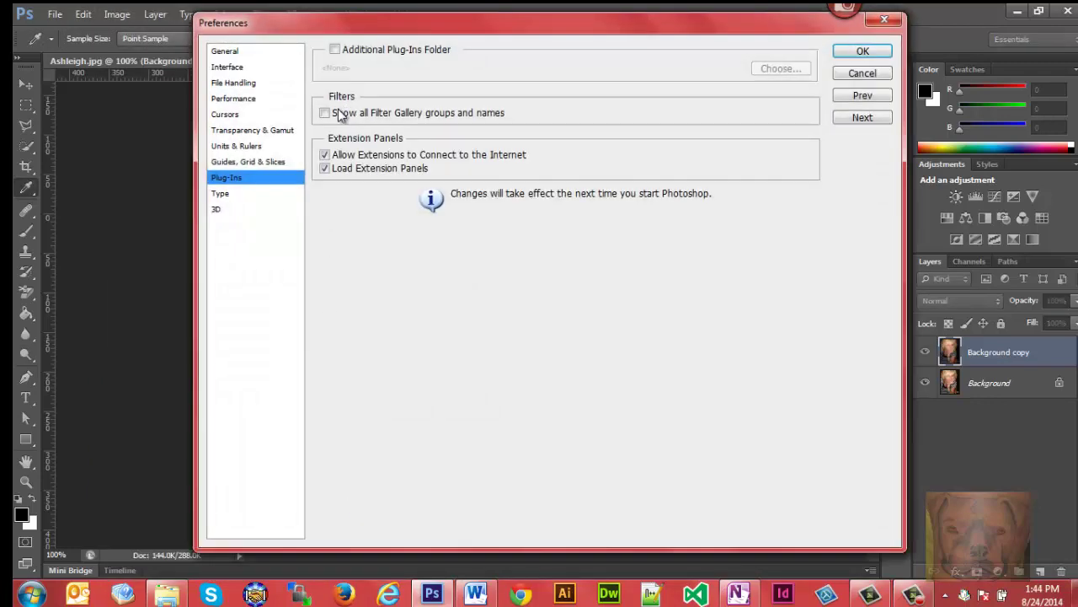
click(325, 114)
click(858, 52)
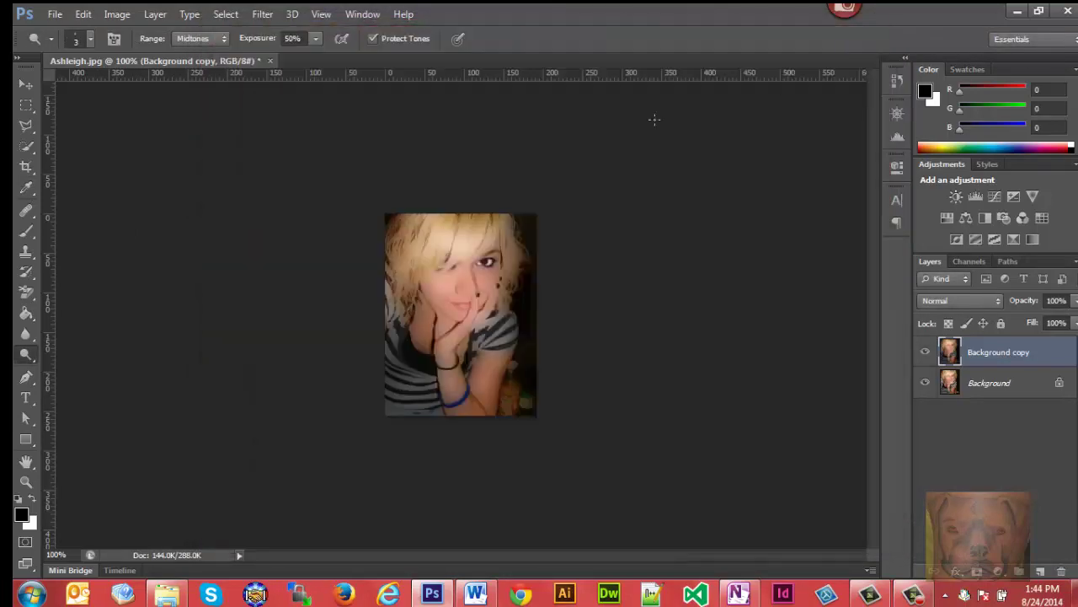
Step: Open the Filter Gallery with Artistic > Poster Edges selected
click(262, 15)
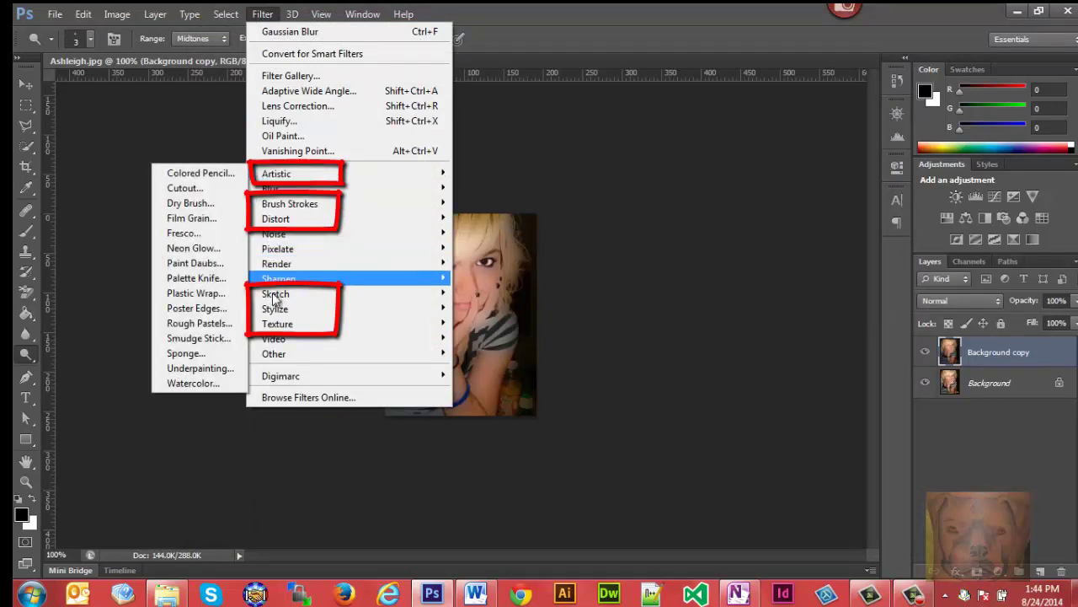
mouse_move(276, 340)
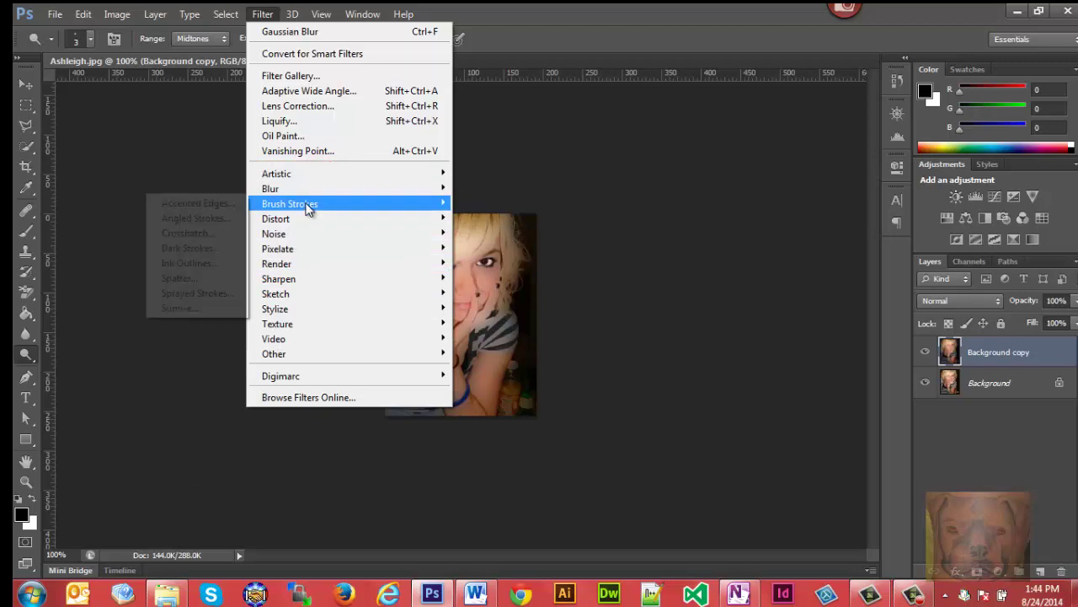
click(299, 78)
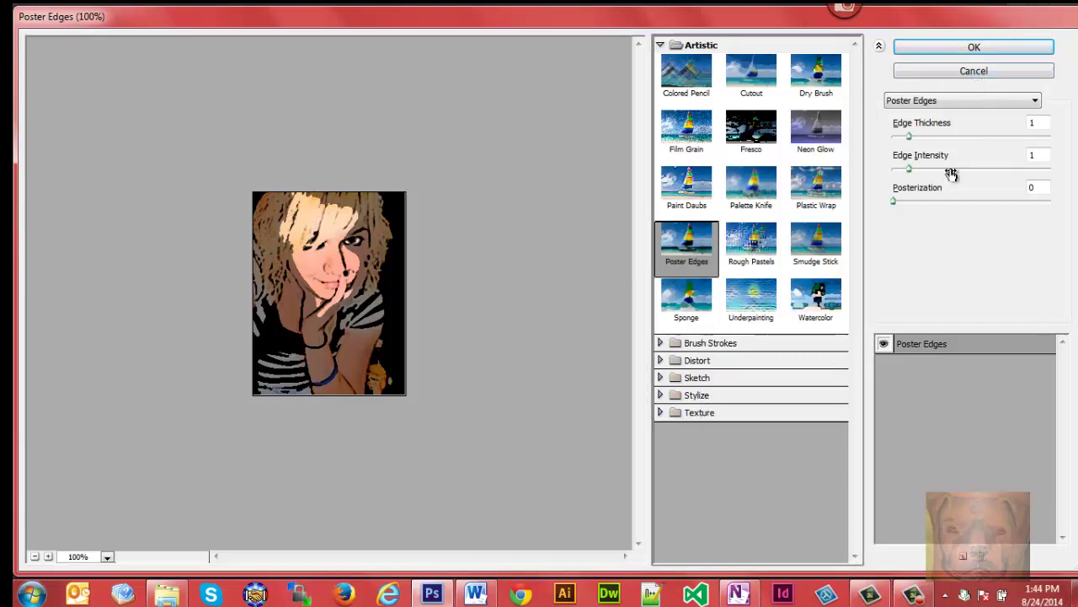
Step: Apply Poster Edges with Edge Thickness 2, Edge Intensity 1 and Posterization 0
drag(908, 139, 839, 154)
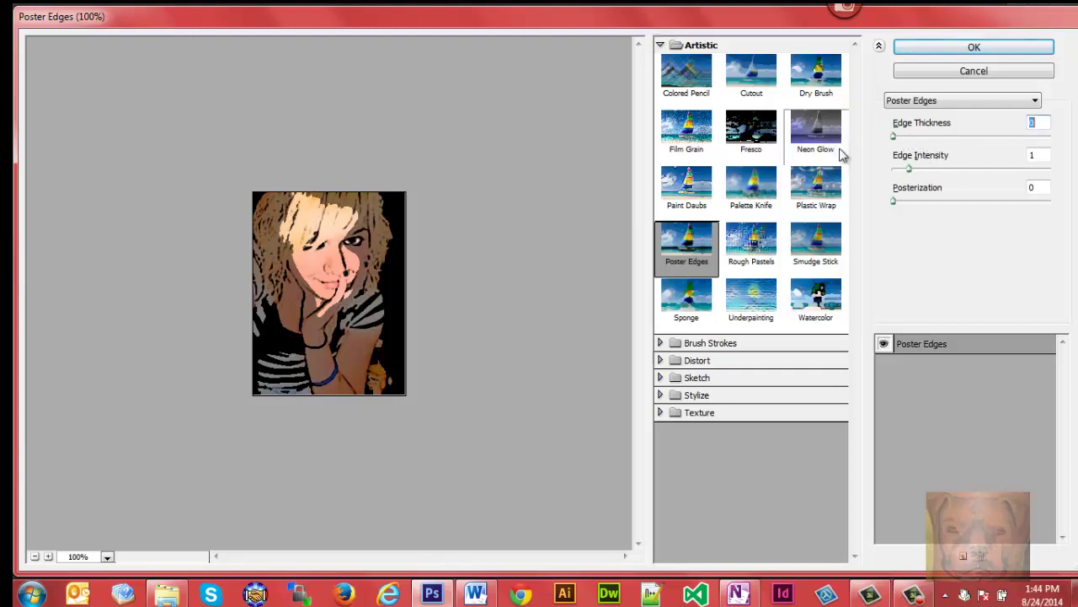
drag(910, 171, 886, 180)
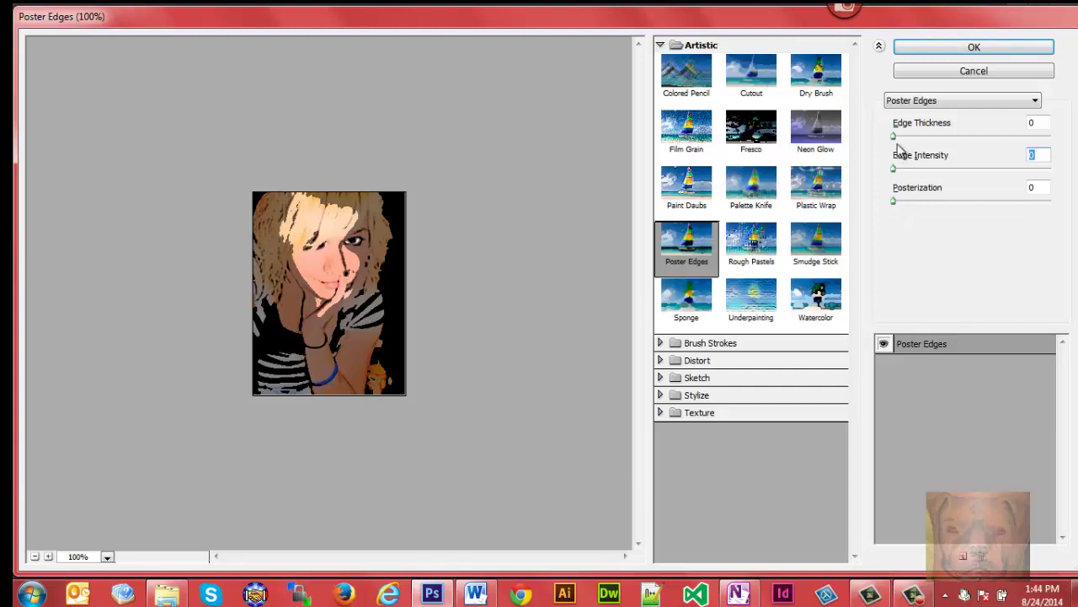
drag(893, 136, 947, 144)
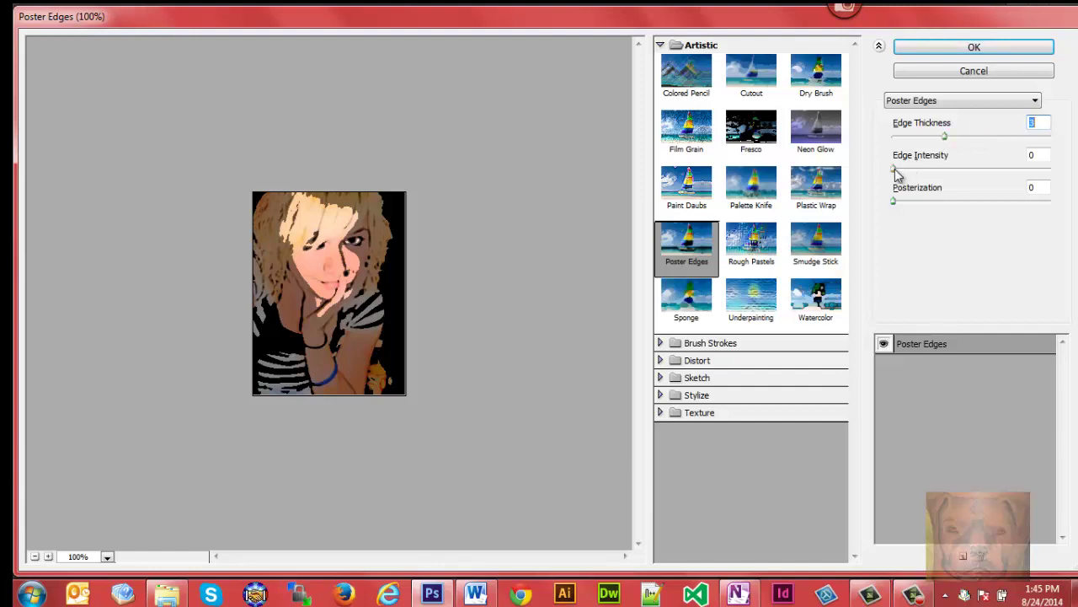
drag(893, 169, 897, 209)
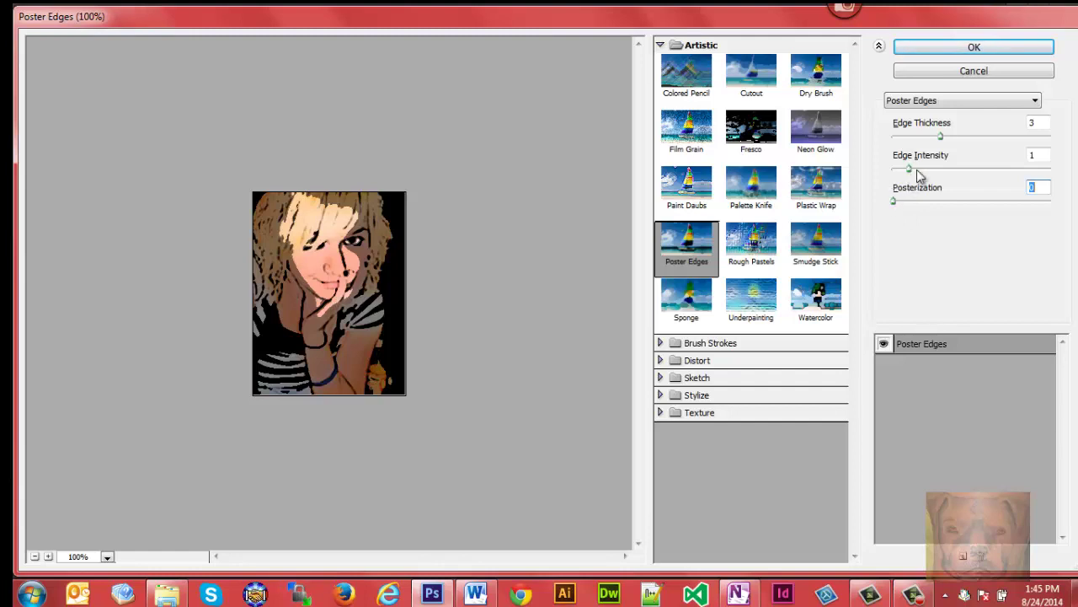
drag(944, 140, 916, 145)
drag(915, 141, 920, 143)
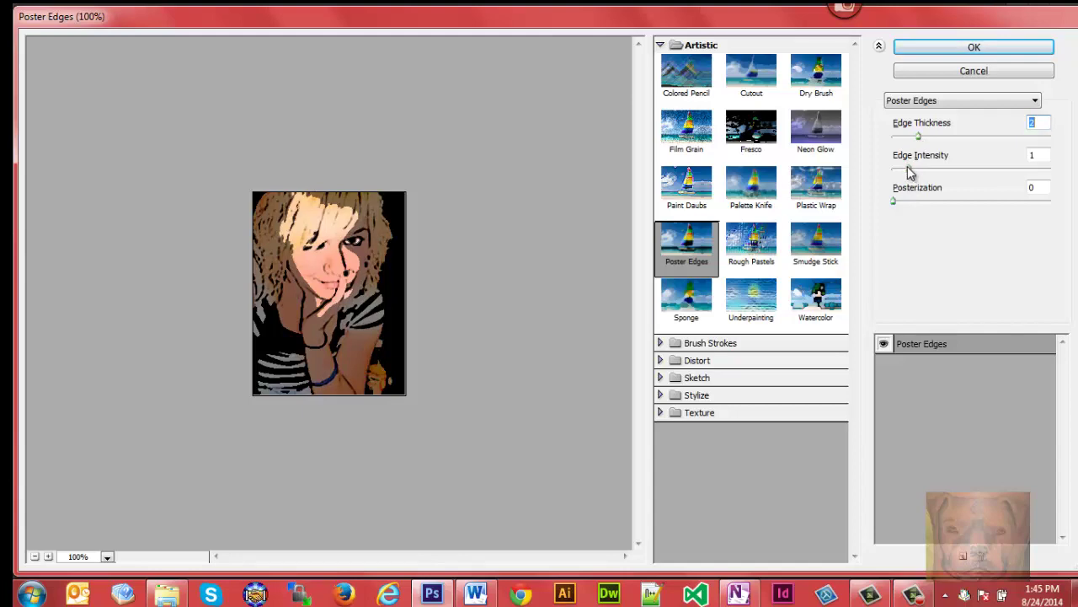
click(926, 48)
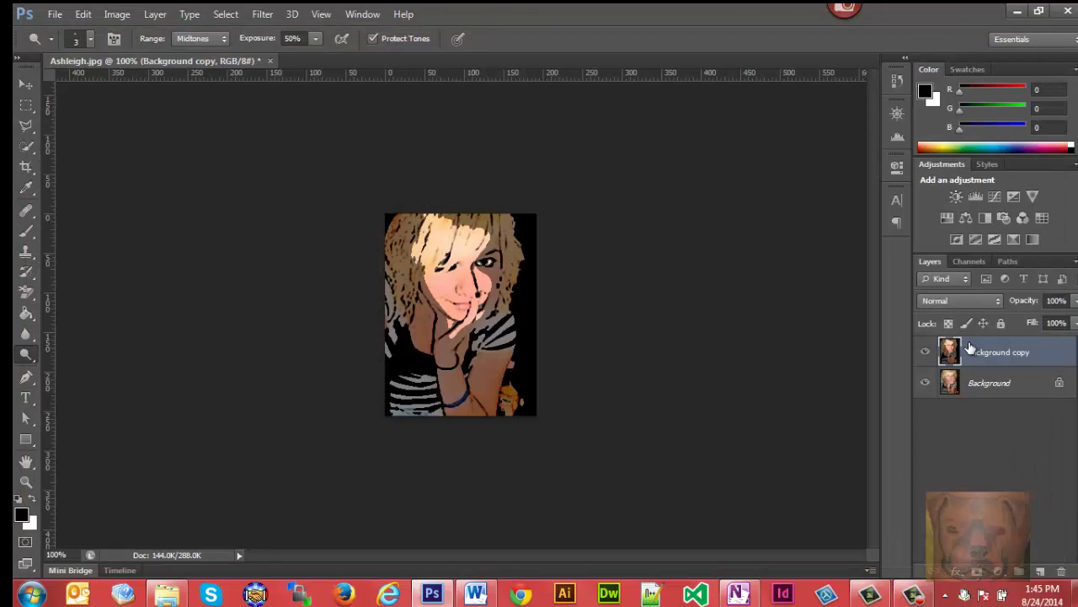
click(925, 352)
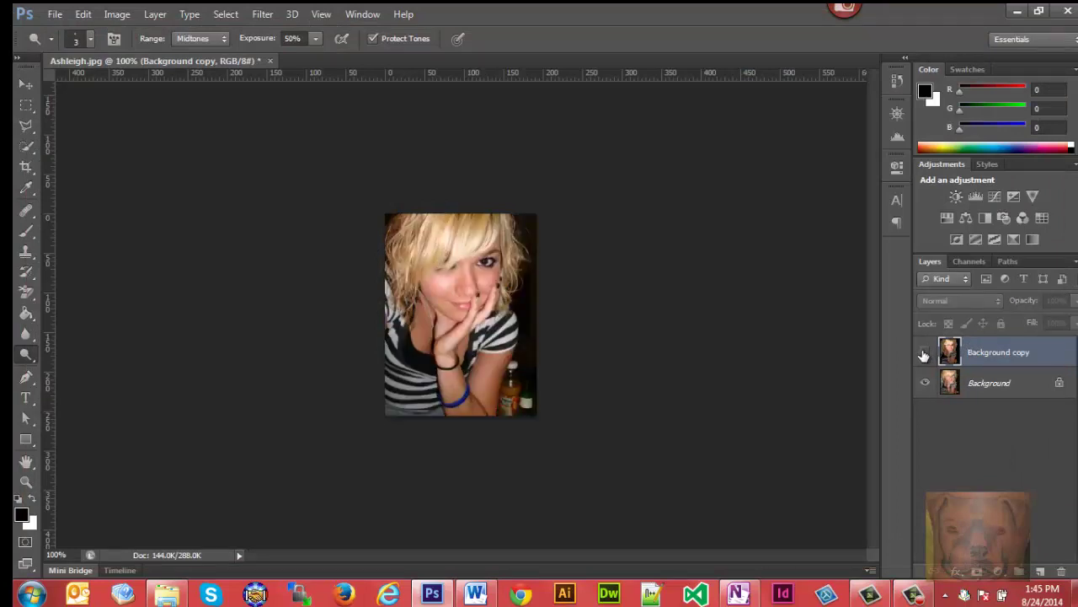
click(925, 354)
click(925, 353)
click(925, 354)
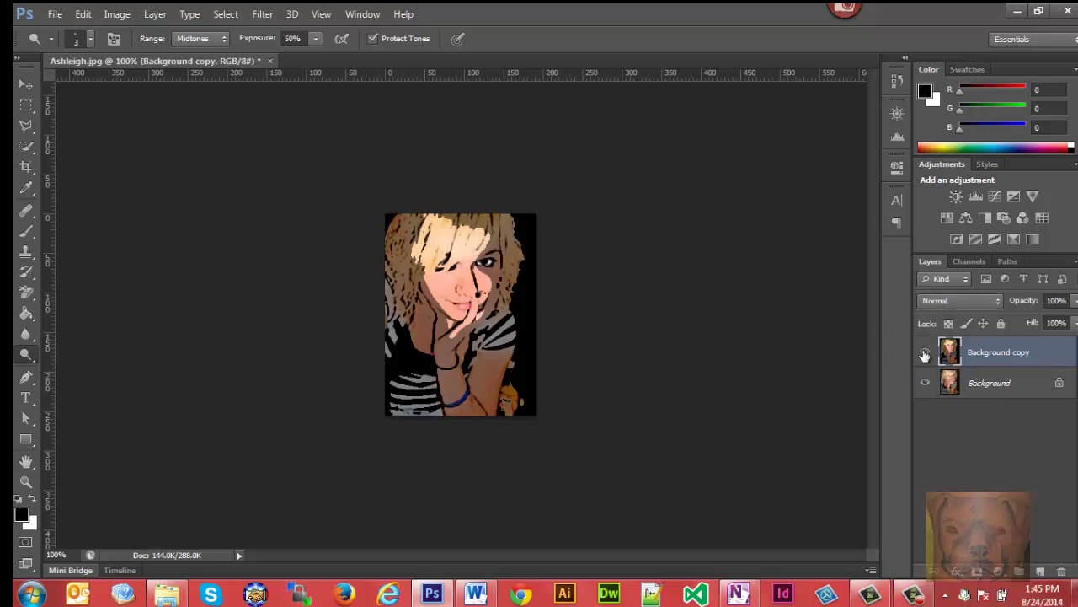